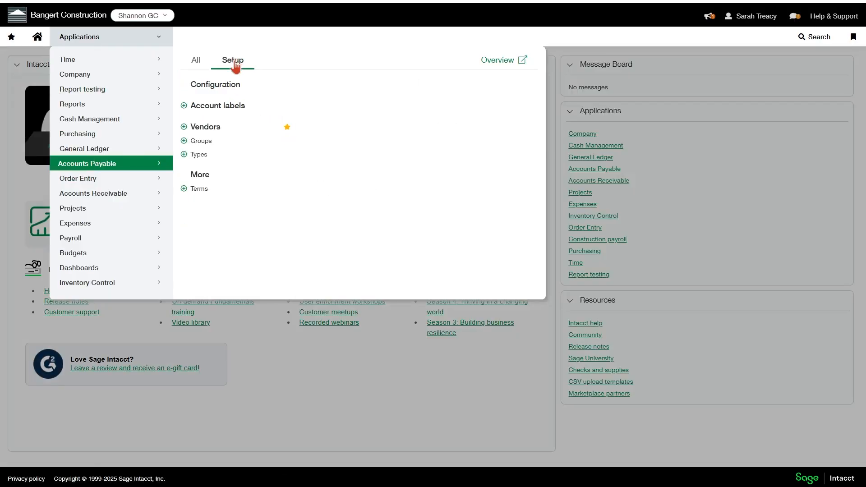
# Check the Enable joint checks option in the Accounts Payable configuration, and return to the home page without saving
pyautogui.click(220, 89)
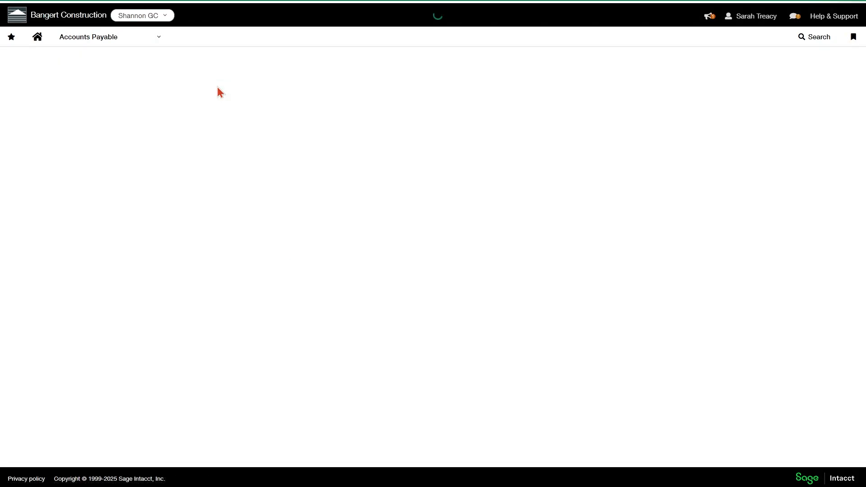
pyautogui.scroll(-6, 167, 186)
pyautogui.scroll(-12, 167, 186)
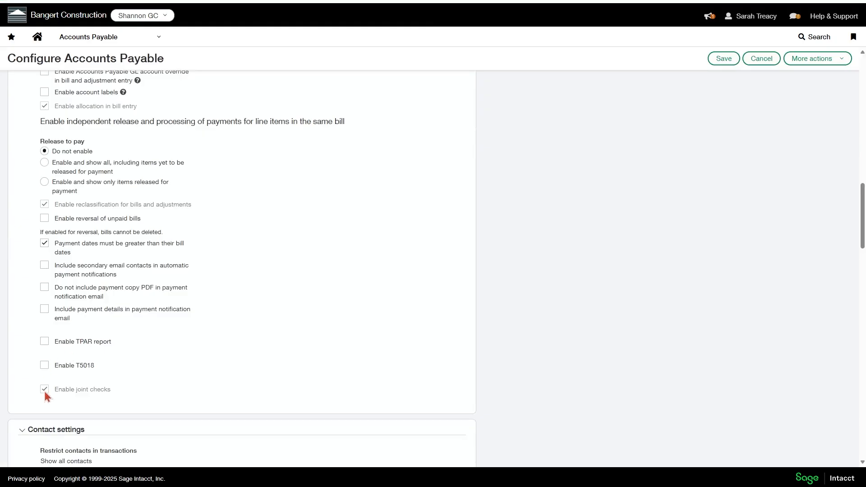
pyautogui.click(37, 38)
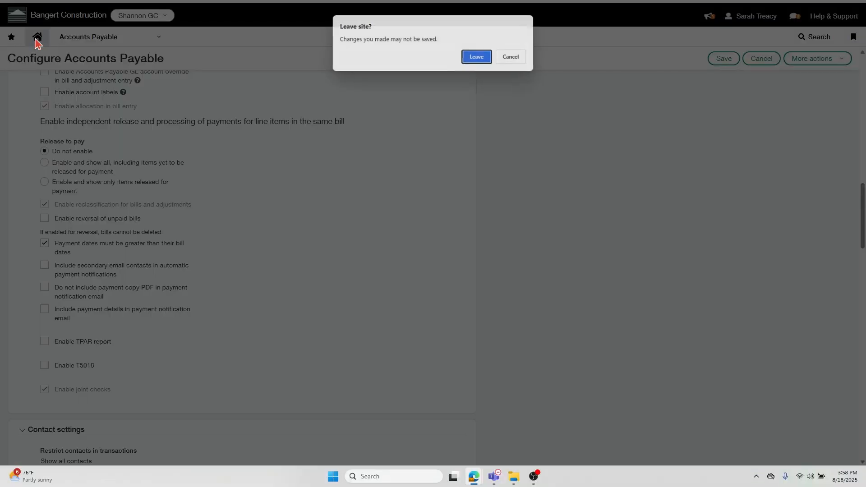
pyautogui.click(484, 57)
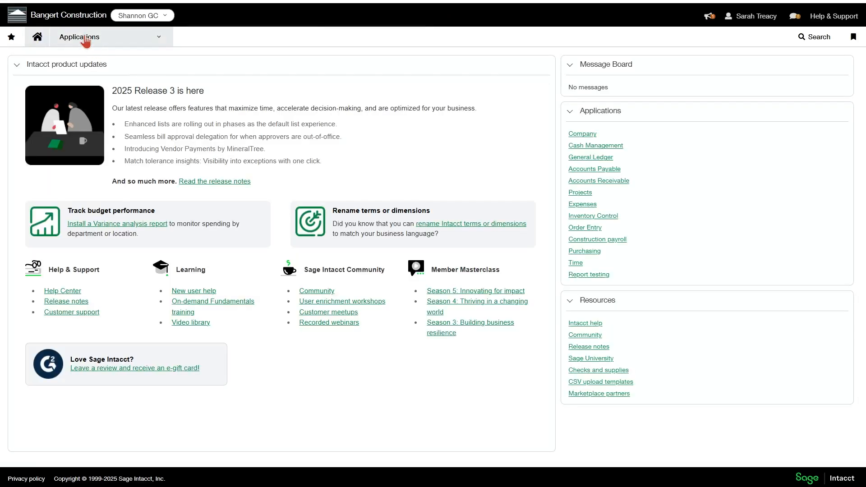
# Start a new Accounts Payable bill for vendor A-1 Electric Company with bill number 48489
pyautogui.click(114, 36)
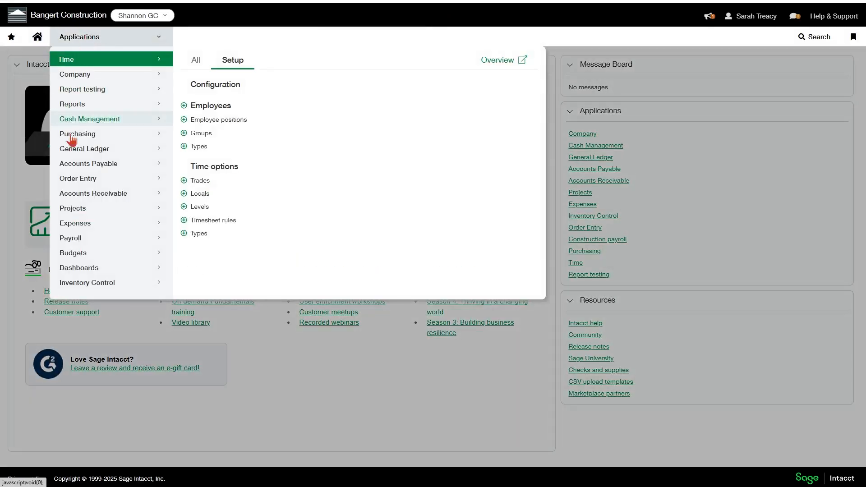
pyautogui.click(77, 164)
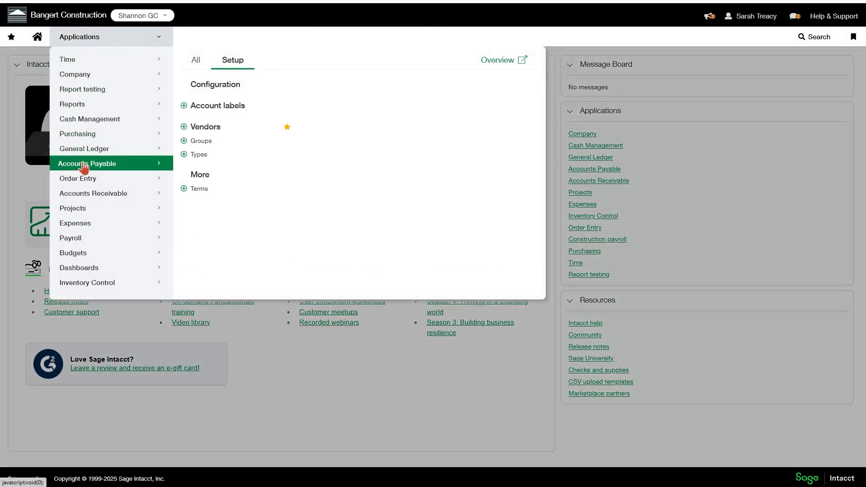
pyautogui.click(190, 62)
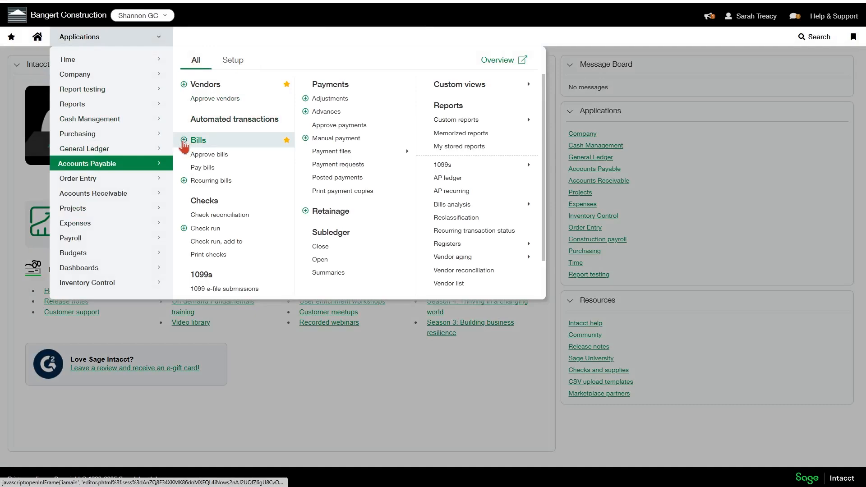
pyautogui.click(184, 141)
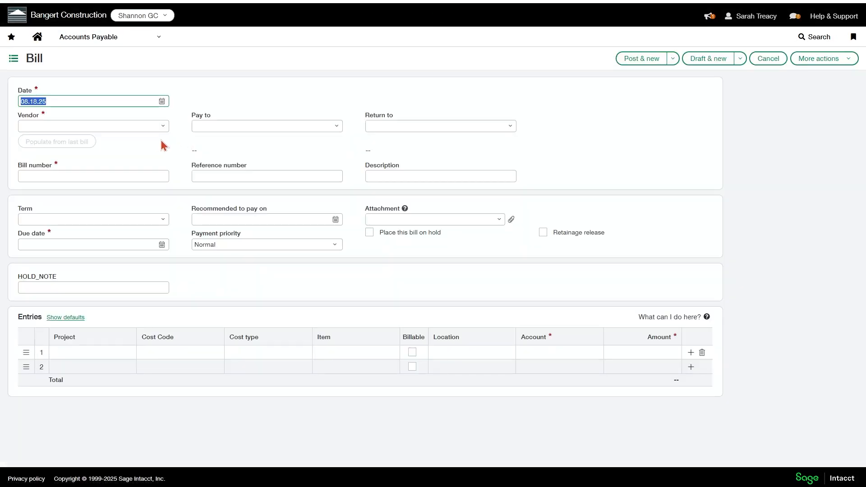
pyautogui.click(151, 130)
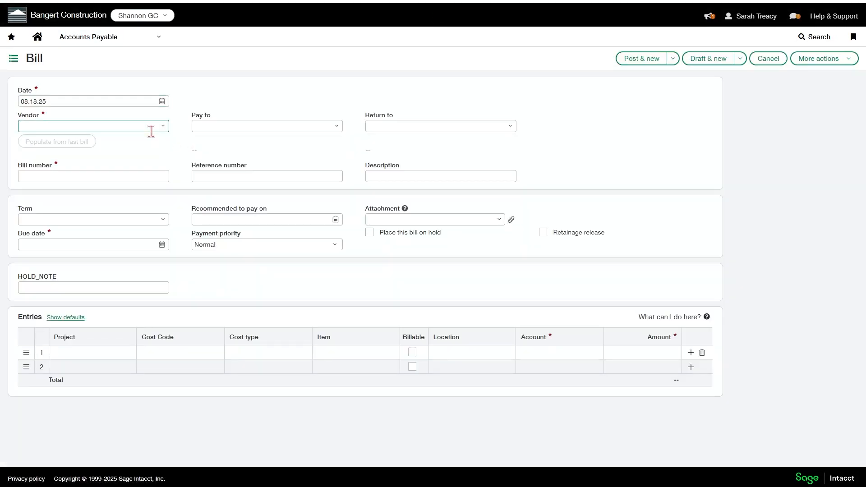
pyautogui.click(151, 131)
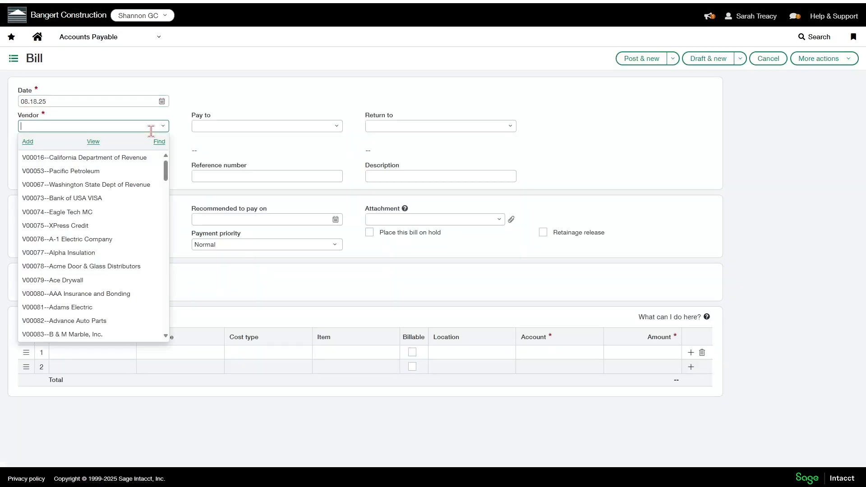
pyautogui.click(70, 243)
pyautogui.click(97, 183)
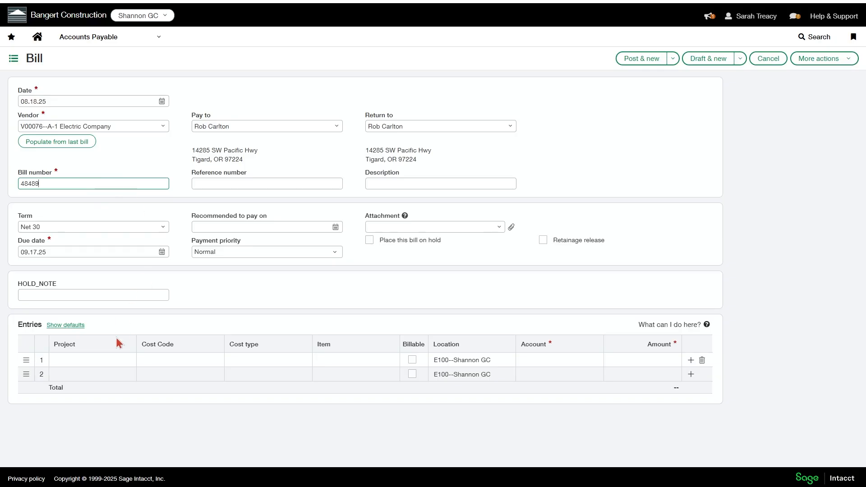
# Fill the first entry line with project 24-005--Walton House, cost code 12 00 00 and cost type MAT--Material
pyautogui.click(92, 360)
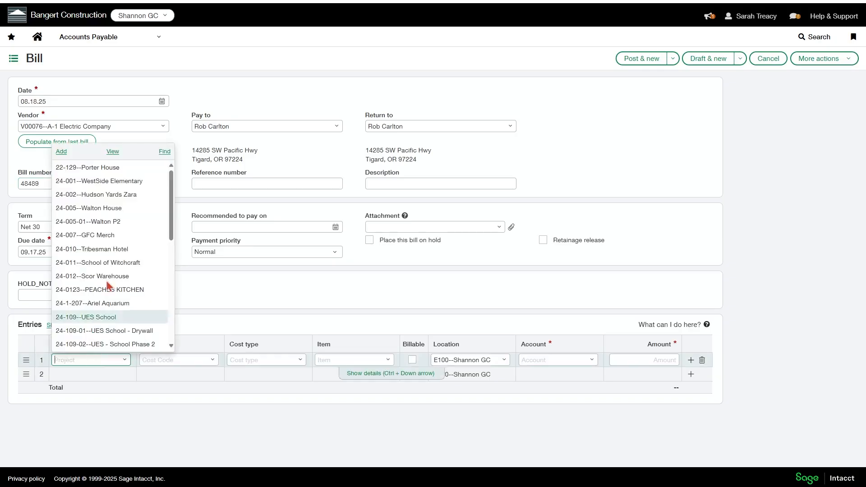
pyautogui.click(112, 208)
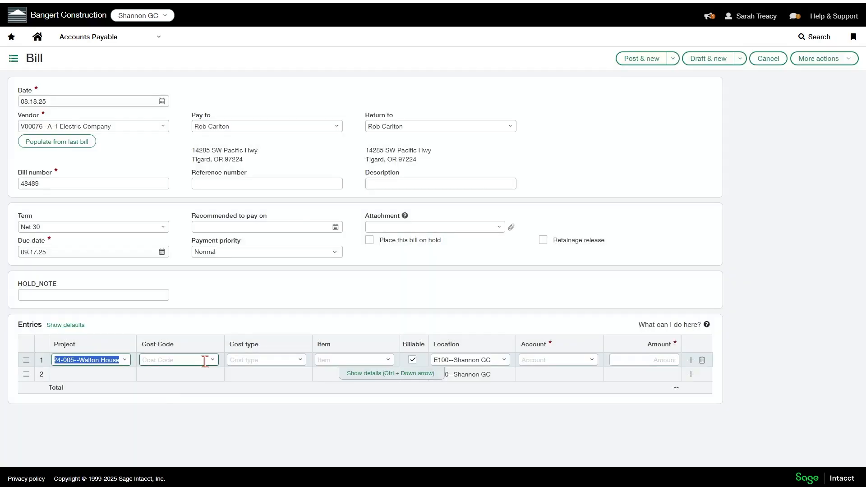
pyautogui.click(212, 360)
pyautogui.click(179, 432)
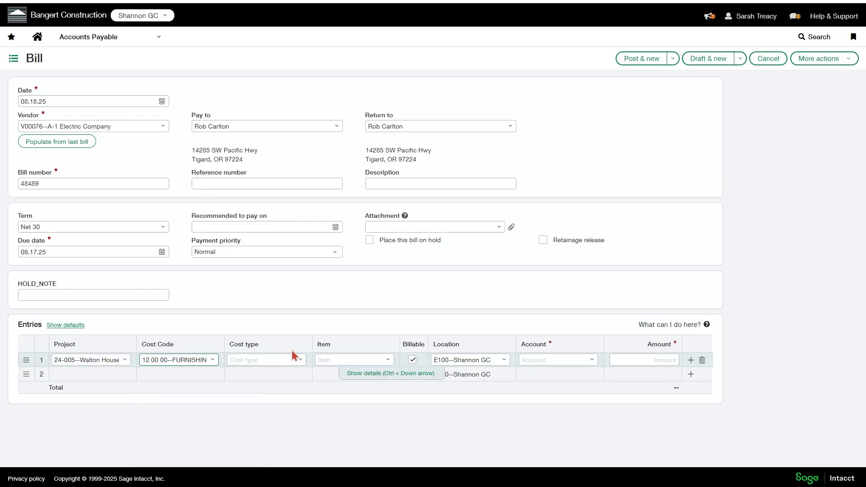
pyautogui.click(300, 360)
pyautogui.click(273, 406)
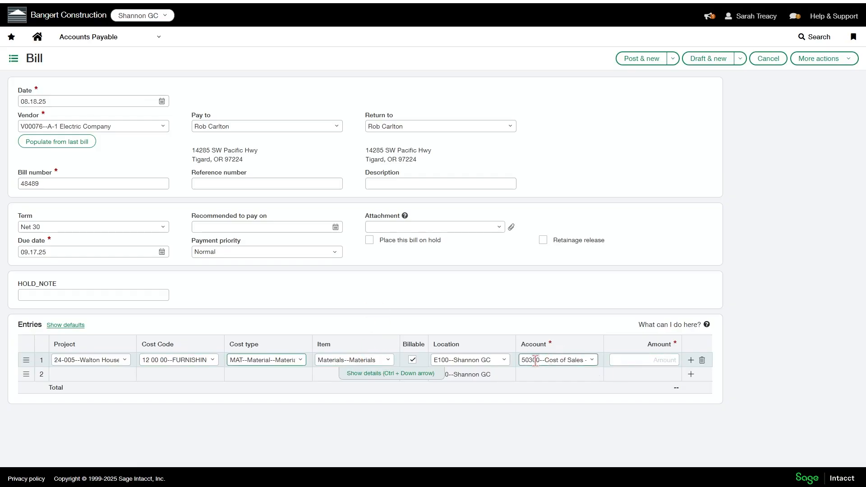
# Enter an amount of 5,000 on the first entry line and post the bill
pyautogui.click(657, 361)
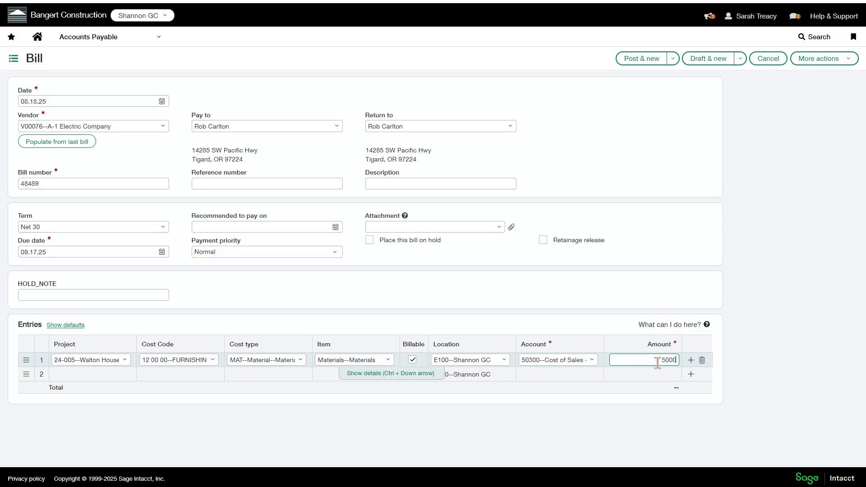
pyautogui.click(755, 359)
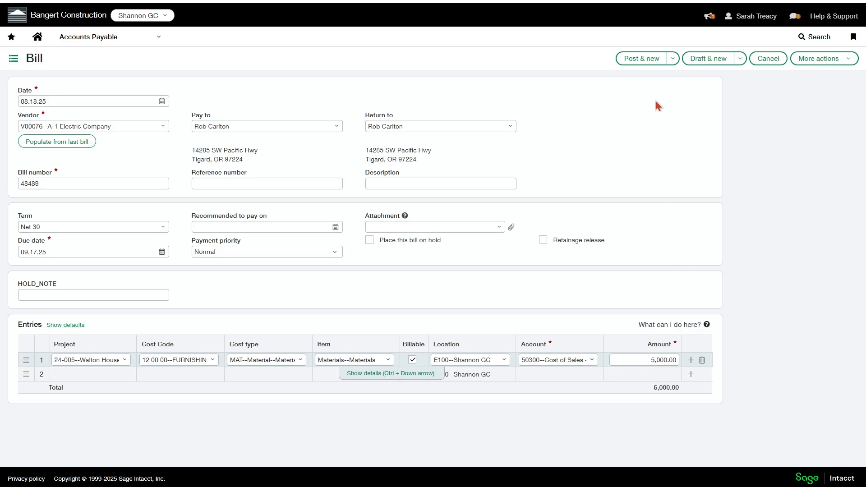
pyautogui.click(644, 61)
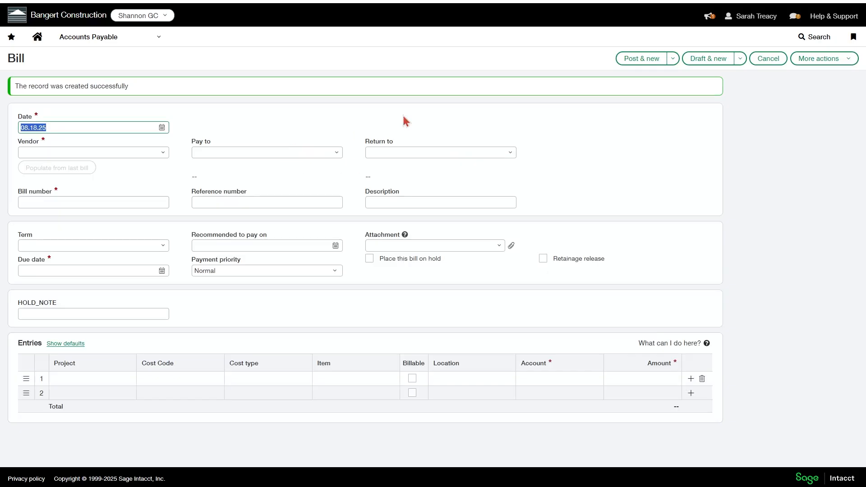
# Leave the blank bill form and open posted bill 48489 for editing from the Bills list
pyautogui.click(72, 38)
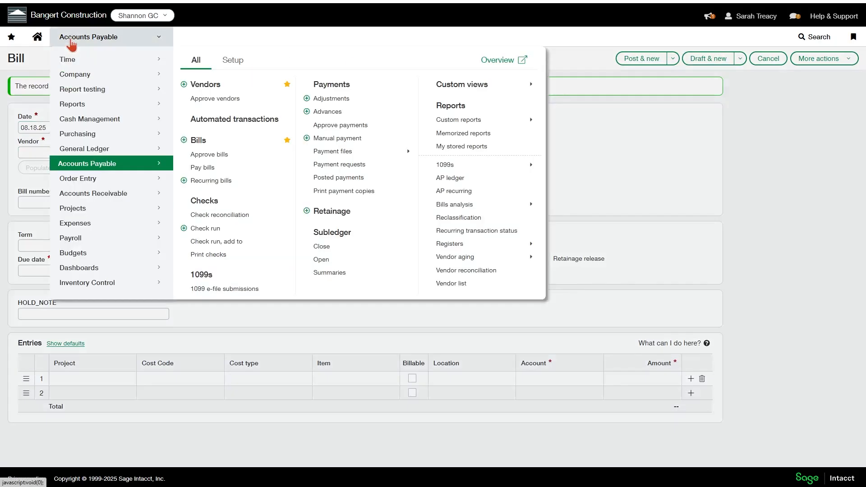
pyautogui.click(212, 154)
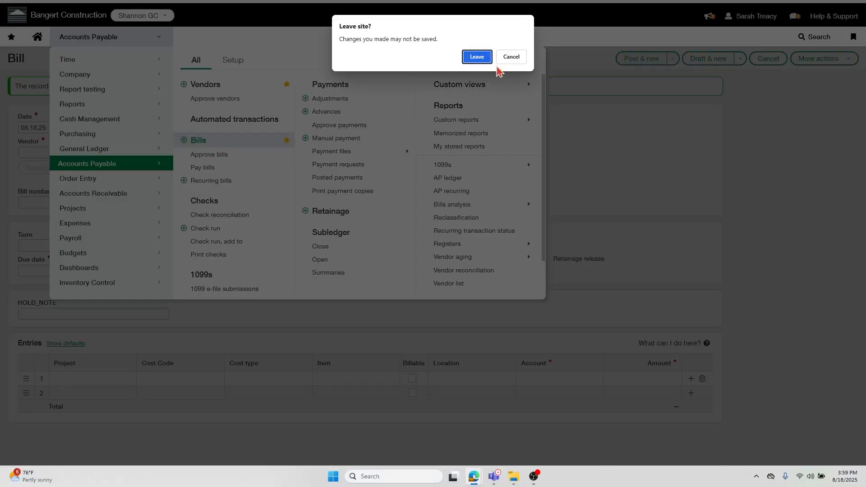
pyautogui.click(469, 62)
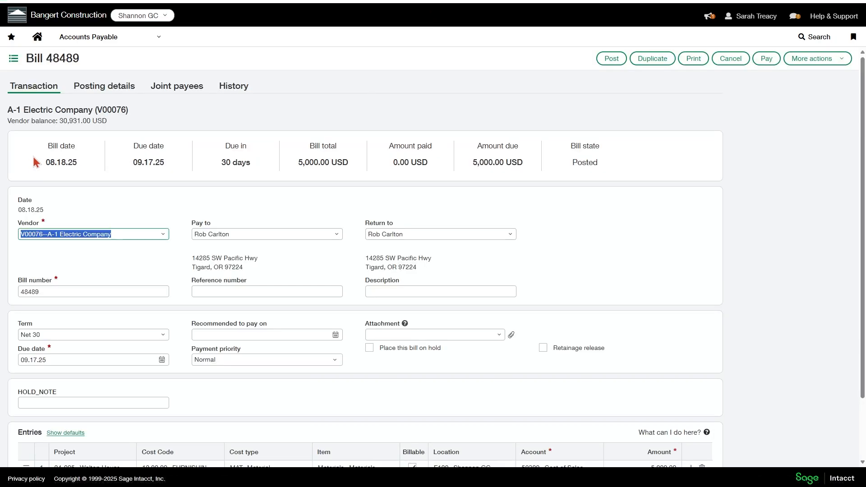
# Add ABC Construction as a joint payee on the bill, with the default print-as name
pyautogui.click(196, 92)
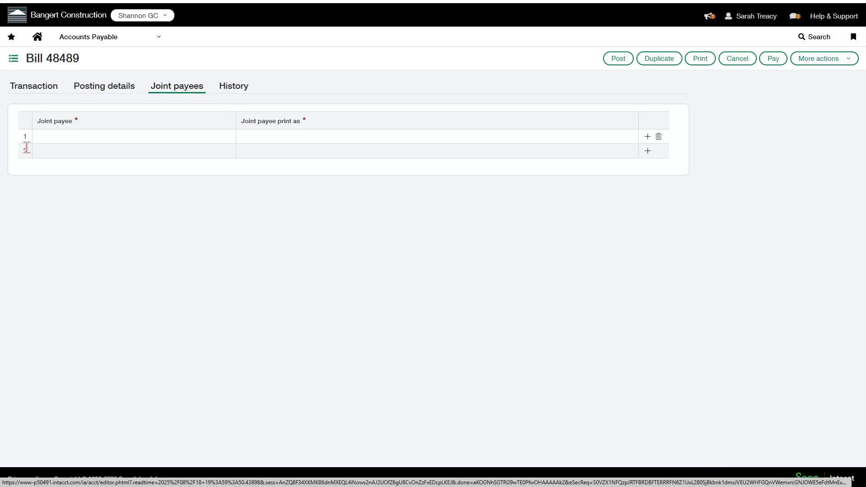
pyautogui.click(42, 139)
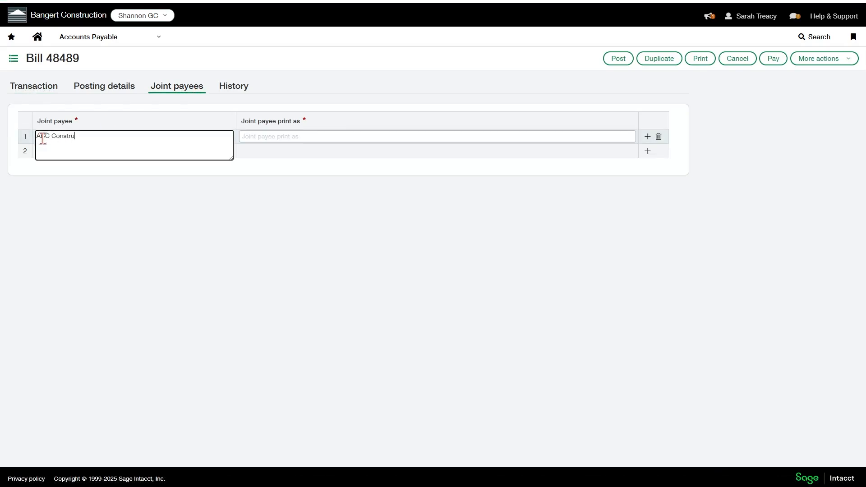
pyautogui.write('ABC Construction')
pyautogui.press('Tab')
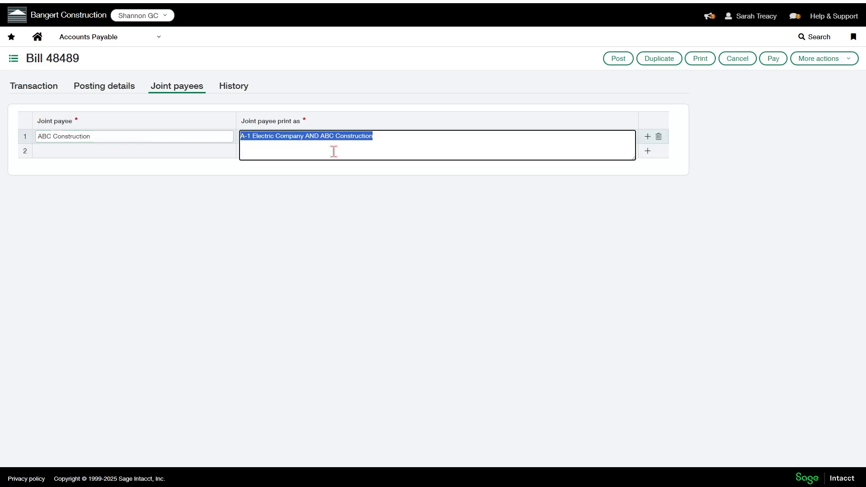
# Compare the joint payee's print-as name with the bill's vendor, and post the updated bill
pyautogui.click(407, 140)
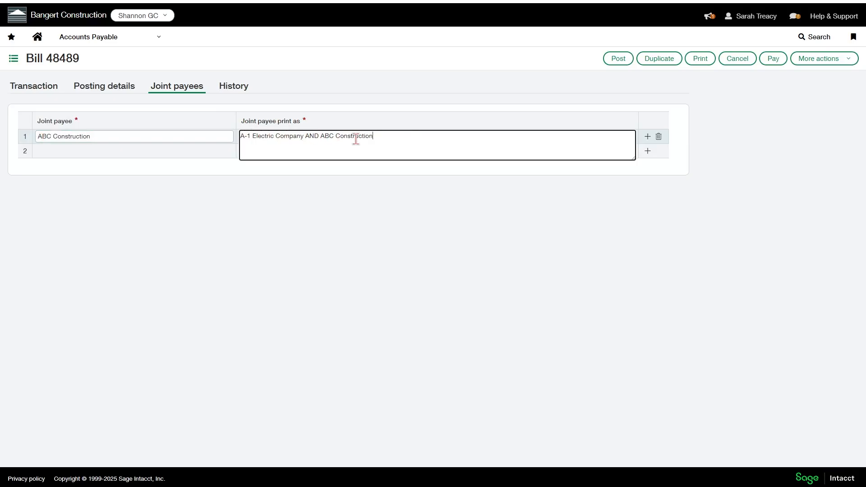
pyautogui.click(48, 89)
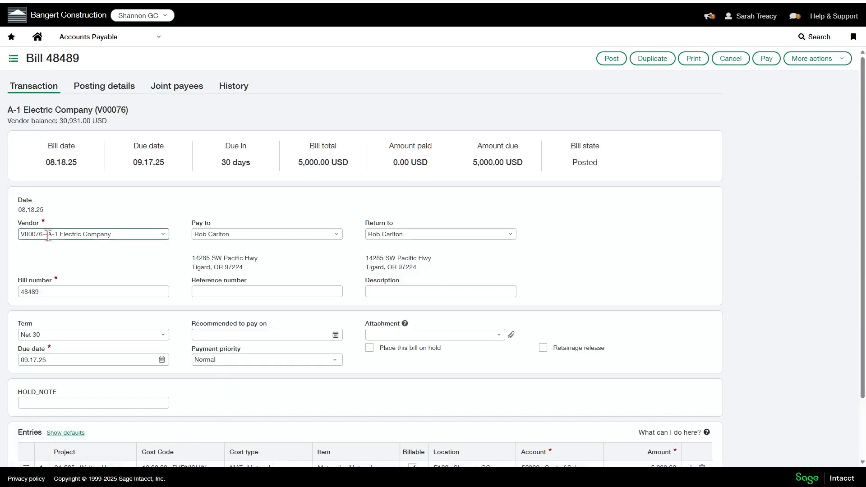
pyautogui.click(176, 87)
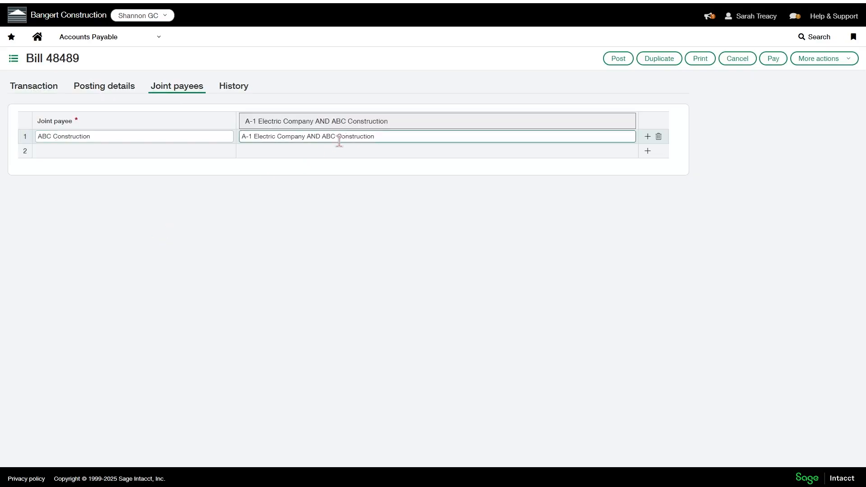
pyautogui.click(620, 62)
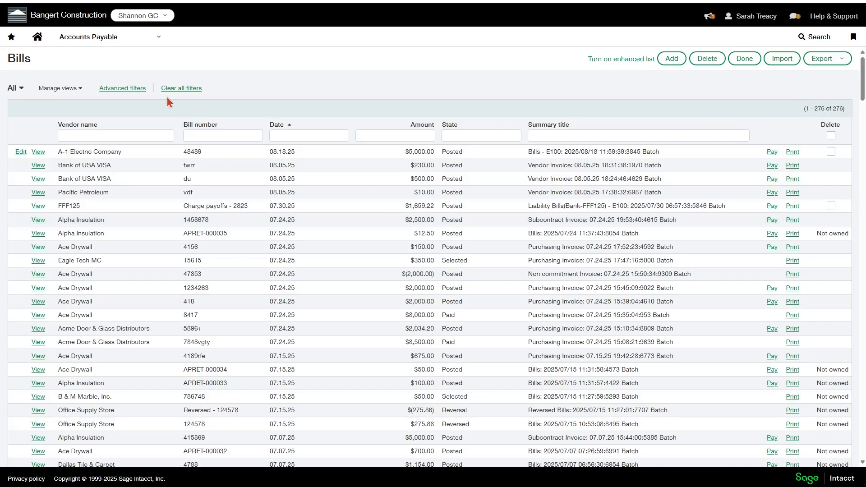
# Open Pay bills and set the payment method to Joint check
pyautogui.click(109, 39)
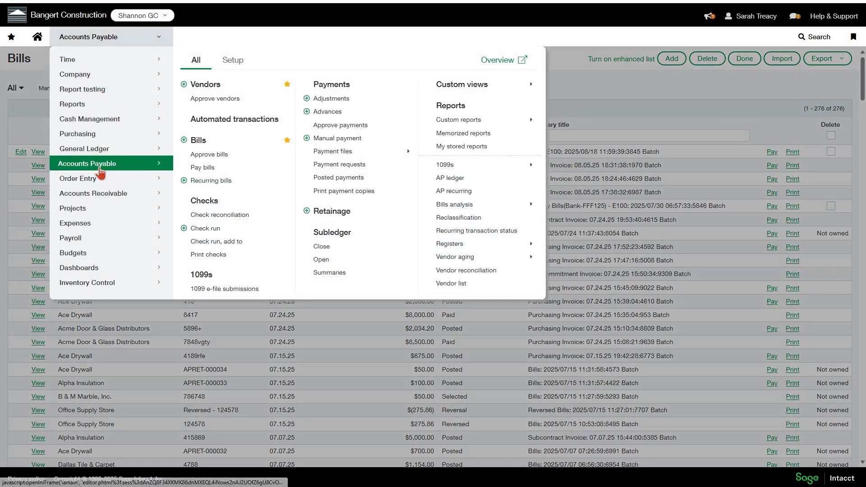
pyautogui.click(205, 170)
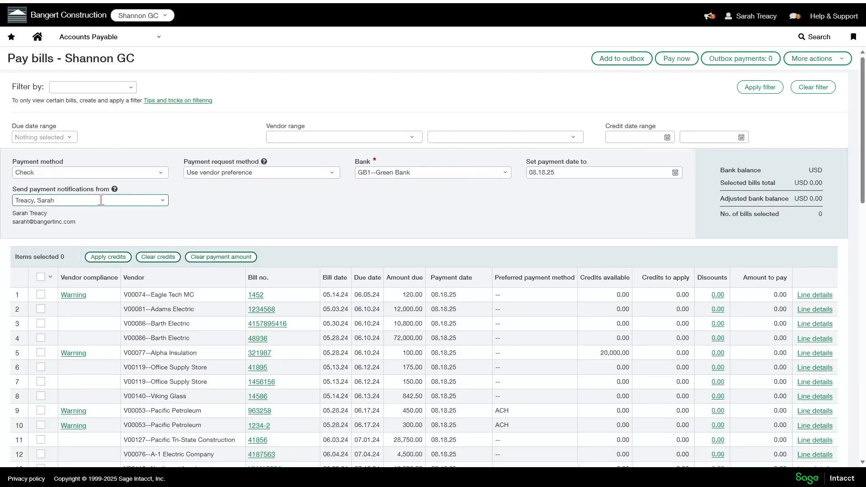
pyautogui.click(46, 174)
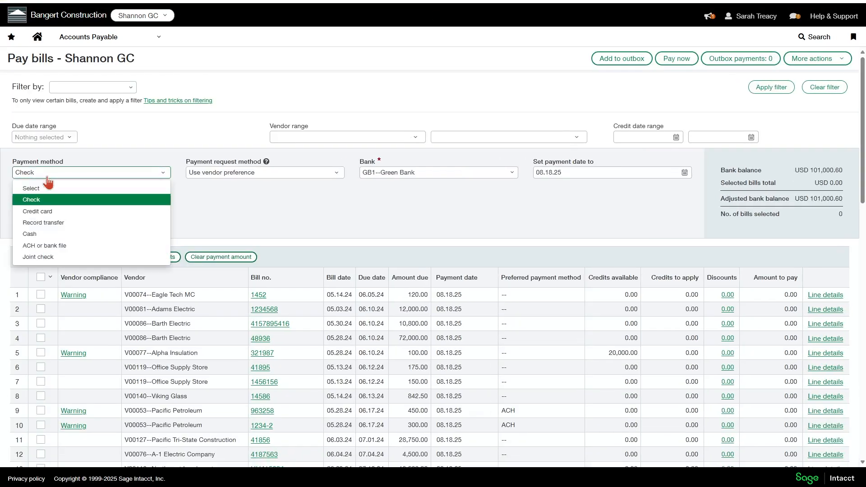
pyautogui.click(41, 258)
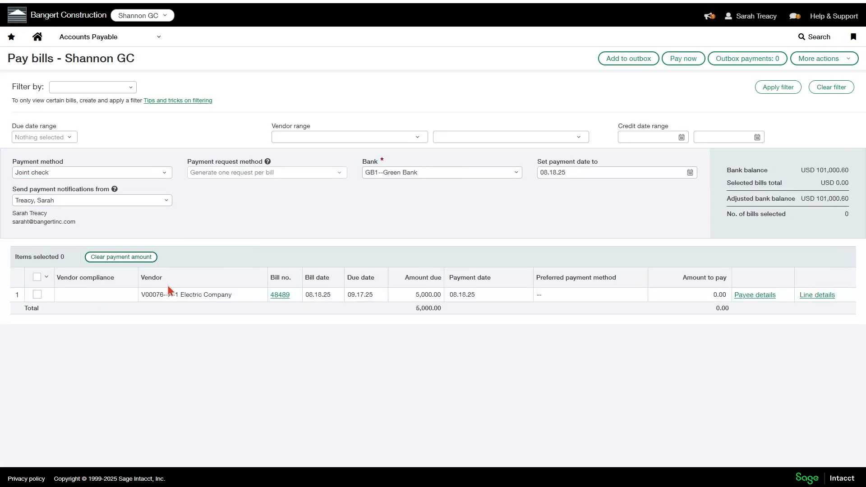
# Select bill 48489 for payment and open the payee line details of its Cost of Sales - Materials line
pyautogui.click(37, 295)
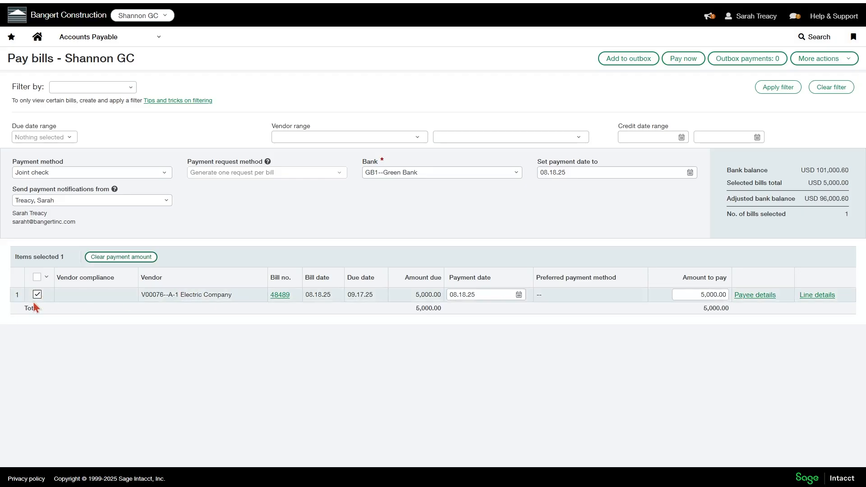
pyautogui.click(818, 296)
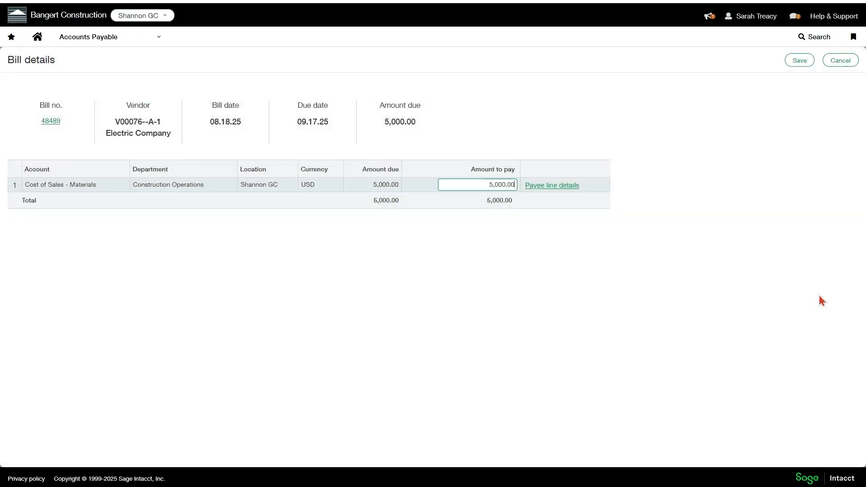
pyautogui.click(540, 187)
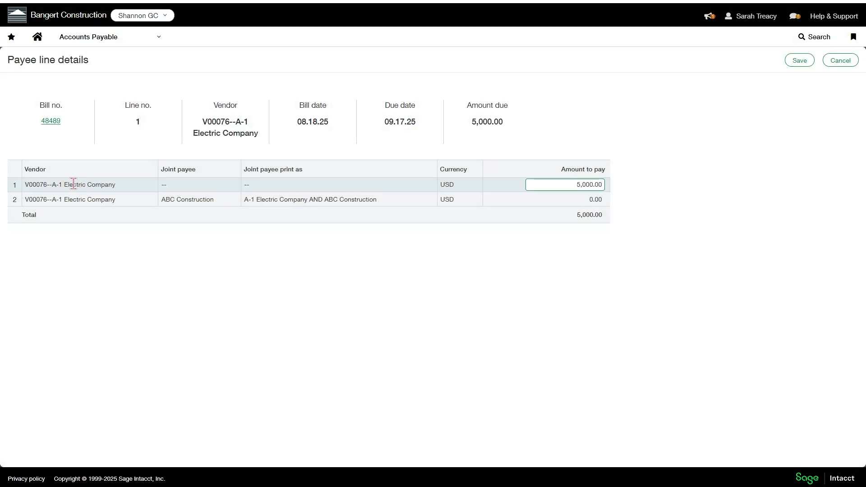
# Set the amount to pay to 0 for A-1 Electric Company alone and 5,000 for the ABC Construction joint payee
pyautogui.doubleClick(566, 184)
pyautogui.write('0')
pyautogui.click(575, 198)
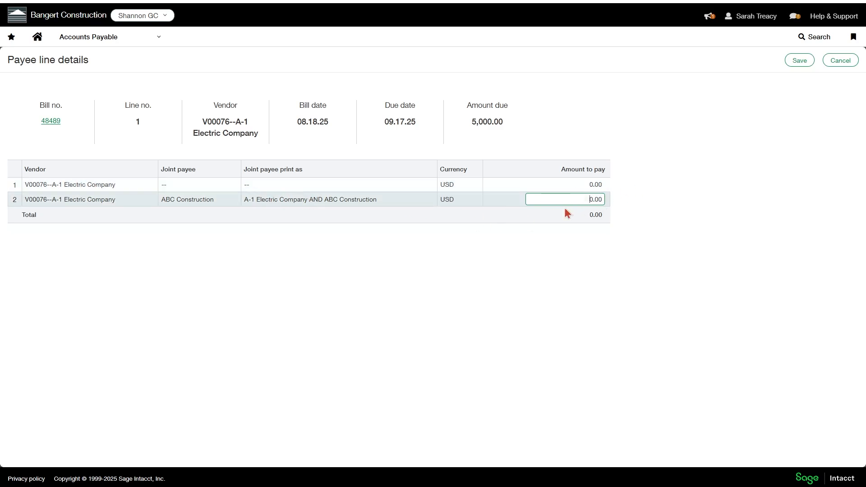
pyautogui.doubleClick(603, 200)
pyautogui.write('5000')
pyautogui.click(638, 206)
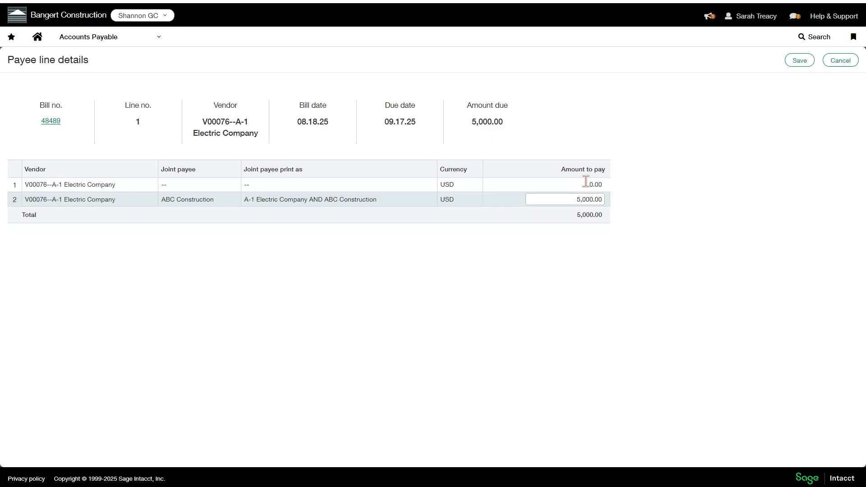
# Save the payee line and bill details, and pay the selected bill immediately
pyautogui.click(796, 63)
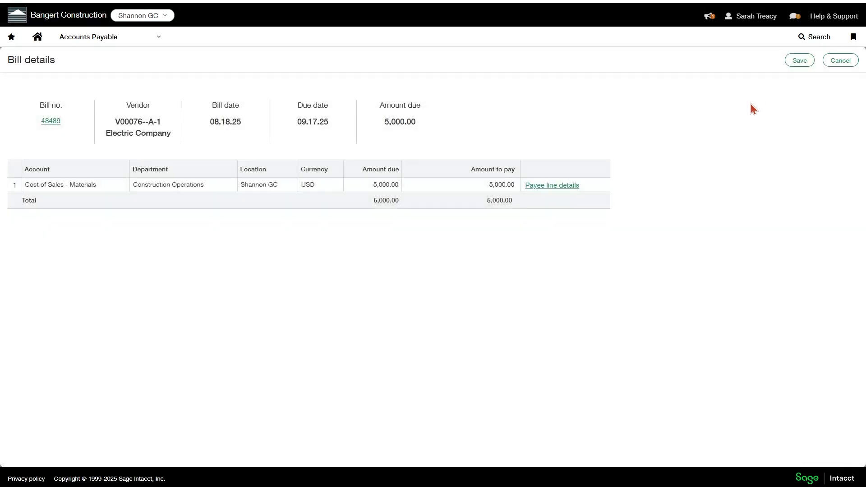
pyautogui.click(801, 60)
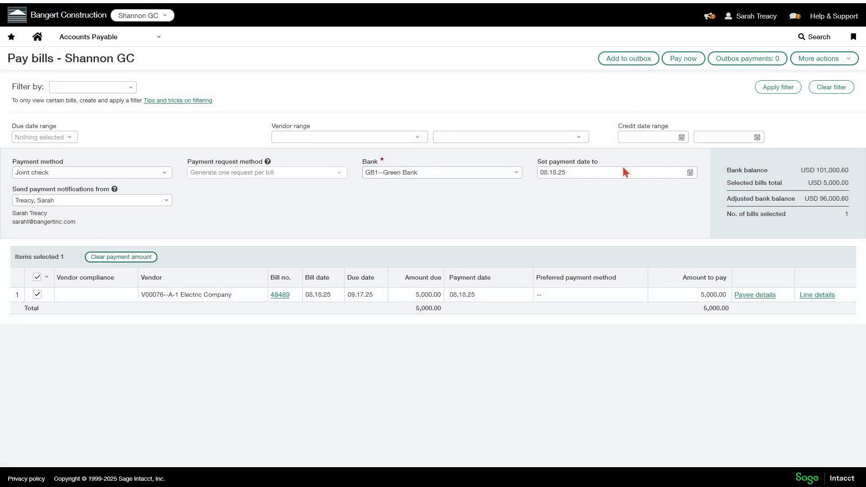
pyautogui.click(677, 61)
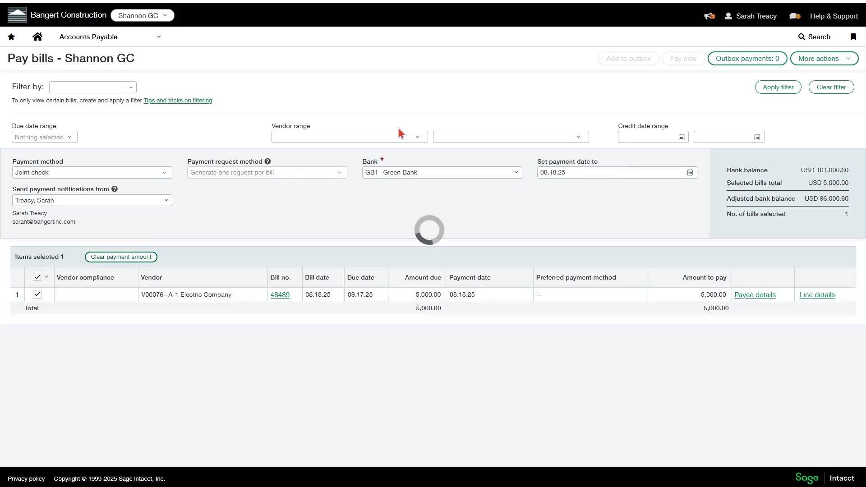
# Leave Pay bills and check the A-1 Electric Company joint check among the payment requests
pyautogui.click(87, 40)
pyautogui.click(336, 165)
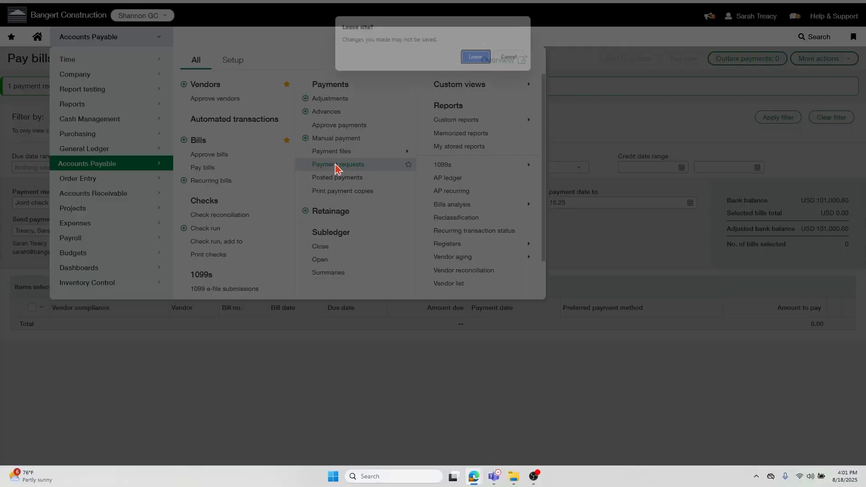
pyautogui.click(470, 59)
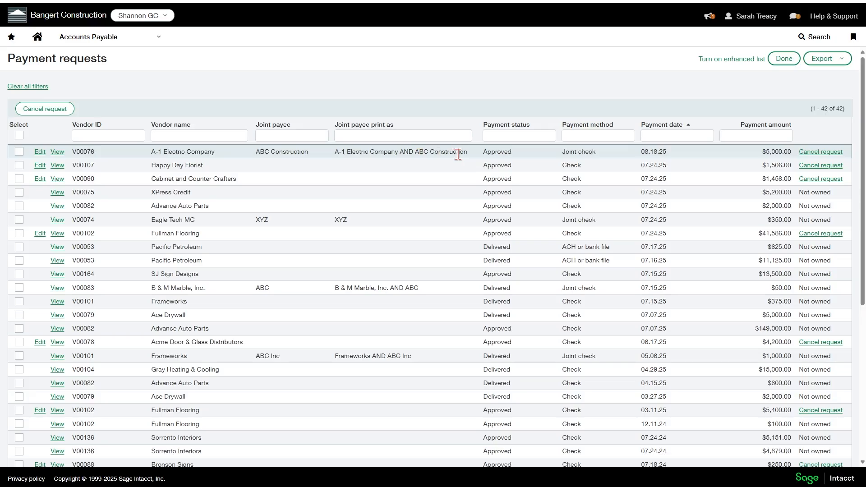
# Set up Print checks with the preprinted check style and GB1--Green Bank as the checking account
pyautogui.click(96, 40)
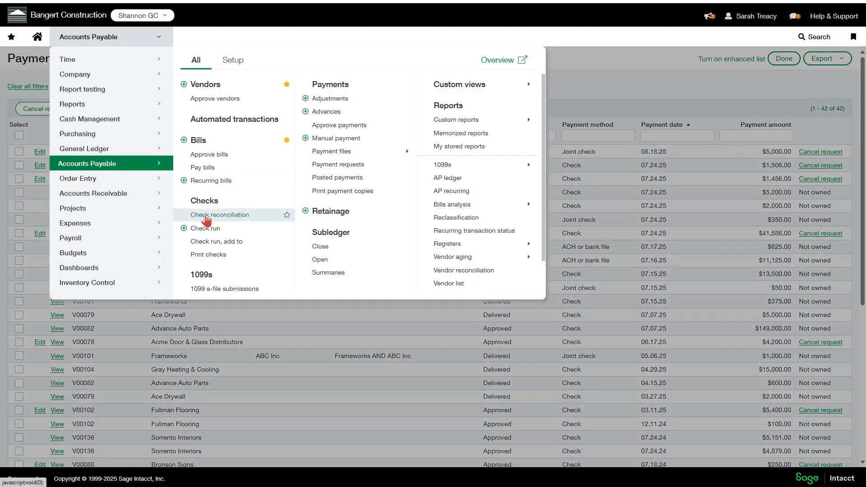
pyautogui.click(220, 256)
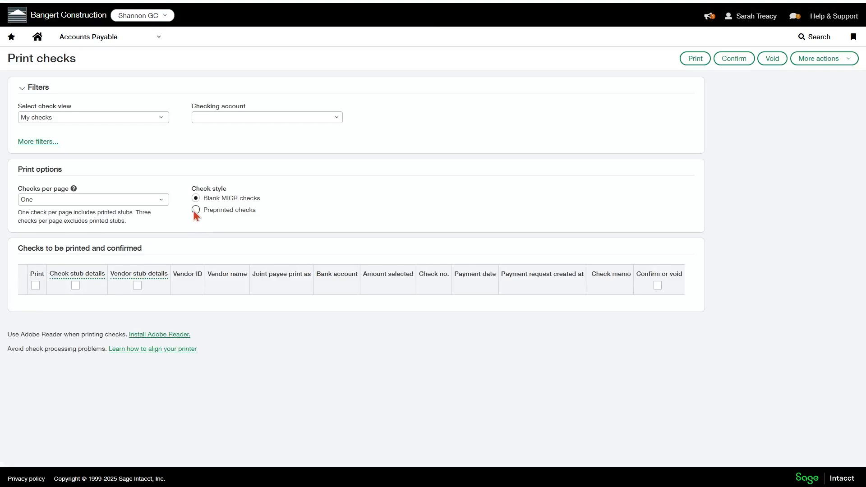
pyautogui.click(195, 209)
pyautogui.click(336, 120)
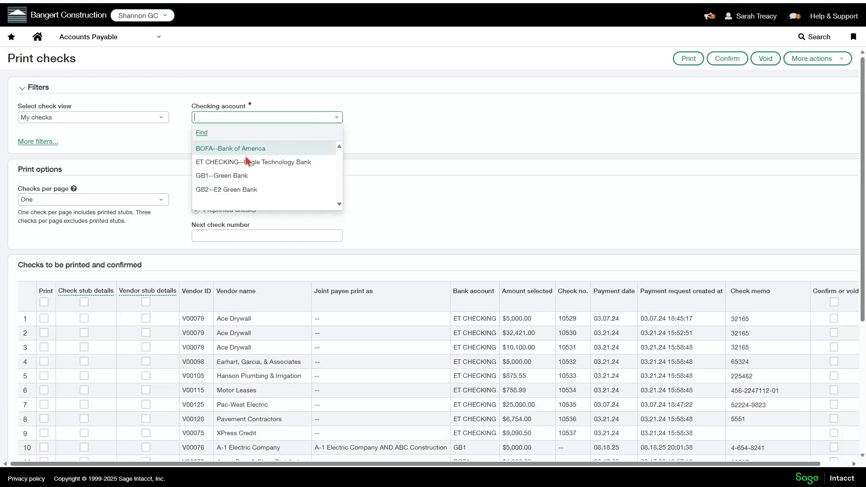
pyautogui.click(221, 174)
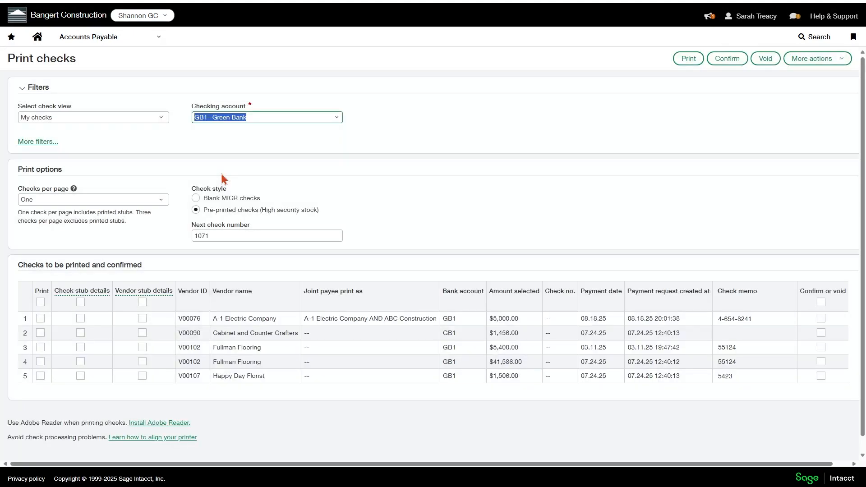
# Print only the check made out to A-1 Electric Company AND ABC Construction
pyautogui.scroll(-1, 219, 190)
pyautogui.click(40, 304)
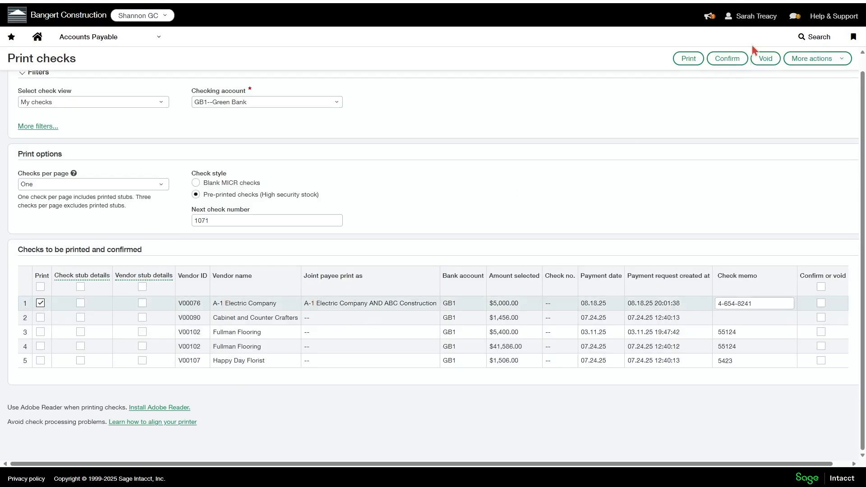
pyautogui.click(684, 61)
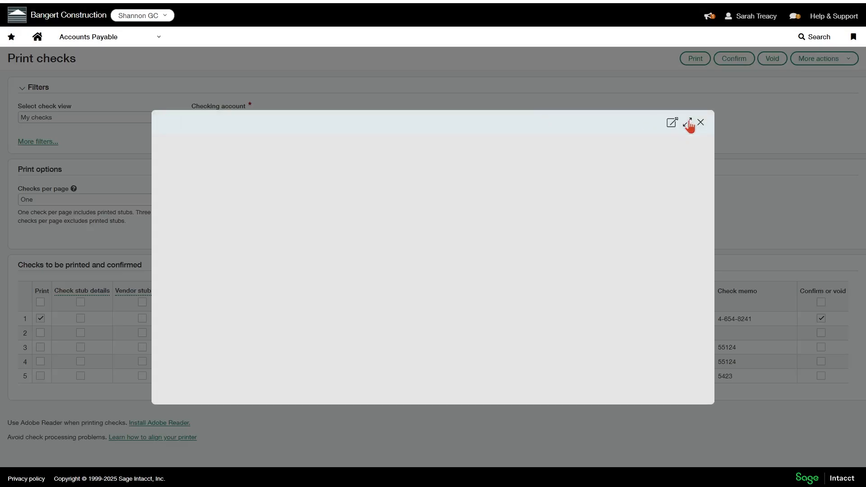
# Examine the payees on the enlarged check preview, close it and leave Print checks for the home page
pyautogui.click(688, 123)
pyautogui.scroll(-2, 506, 196)
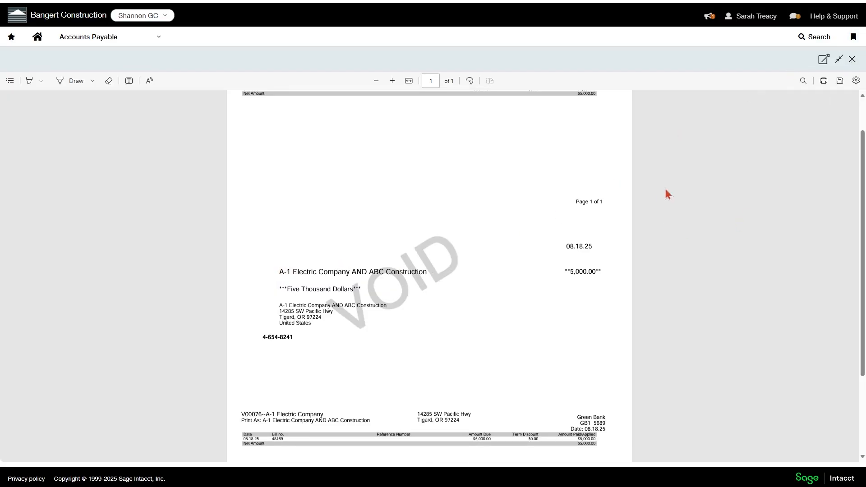
pyautogui.click(853, 59)
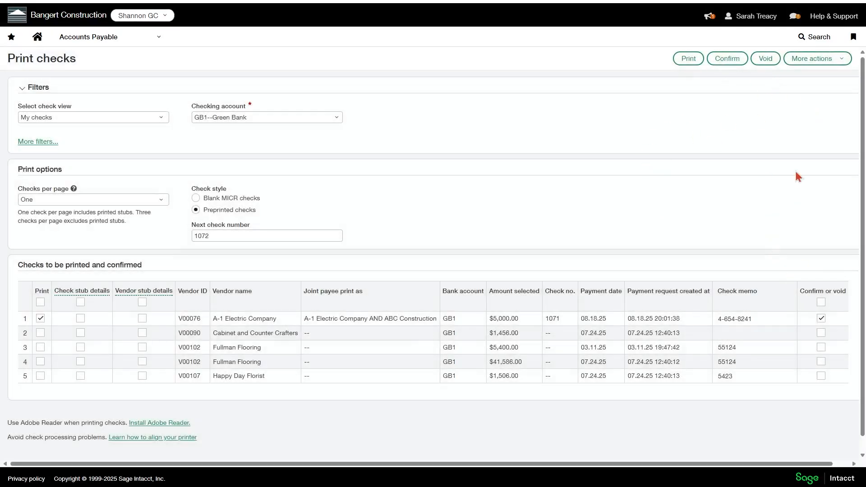
pyautogui.click(40, 38)
pyautogui.click(471, 60)
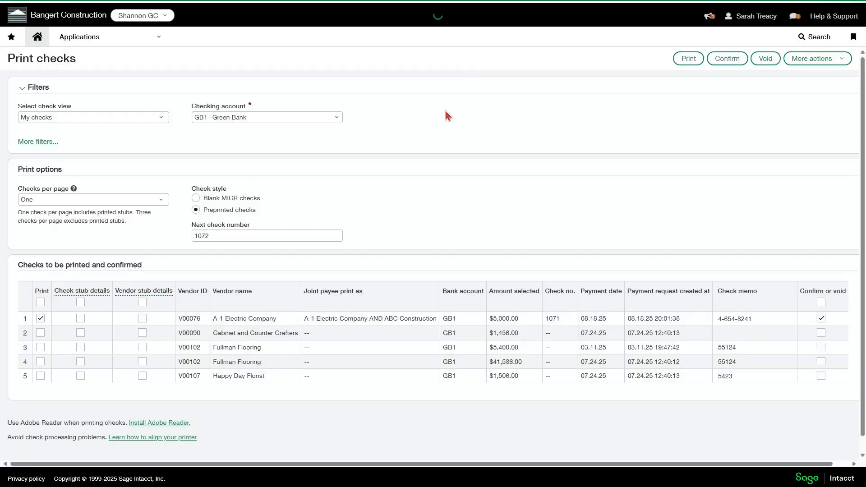